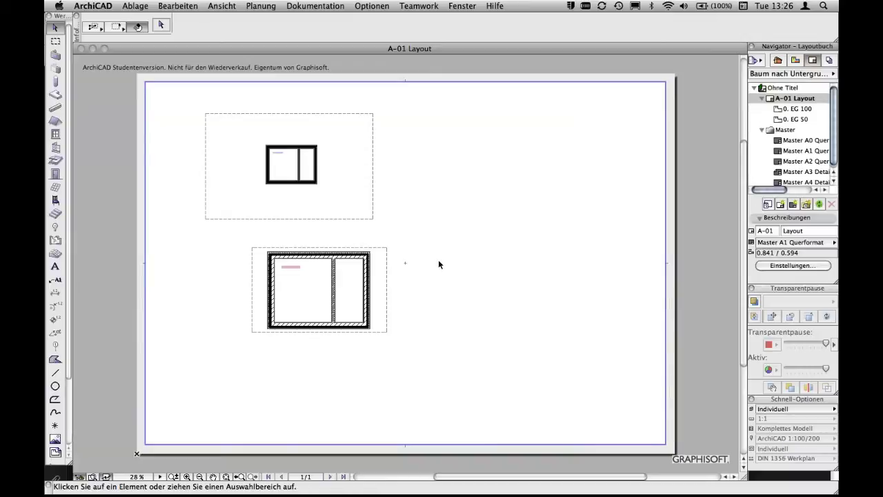
Step: Show the Organizer from the Navigator's project menu, with the layout book beside the publisher sets
click(759, 61)
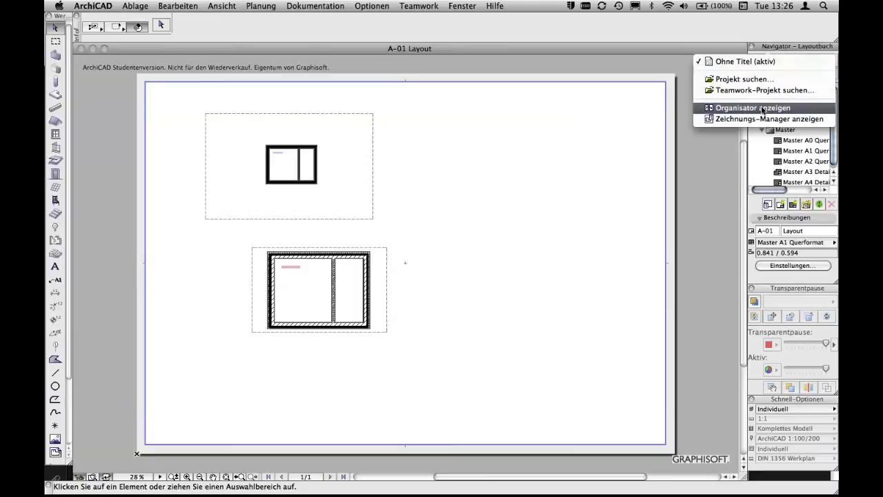
click(763, 109)
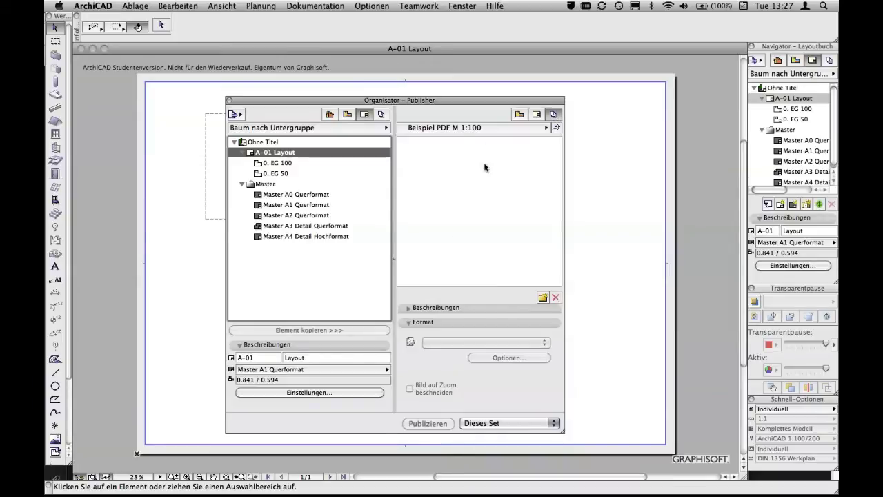
Step: Add a new publisher set named 'PDF Freiburg' to the Publisher Sets list
click(476, 130)
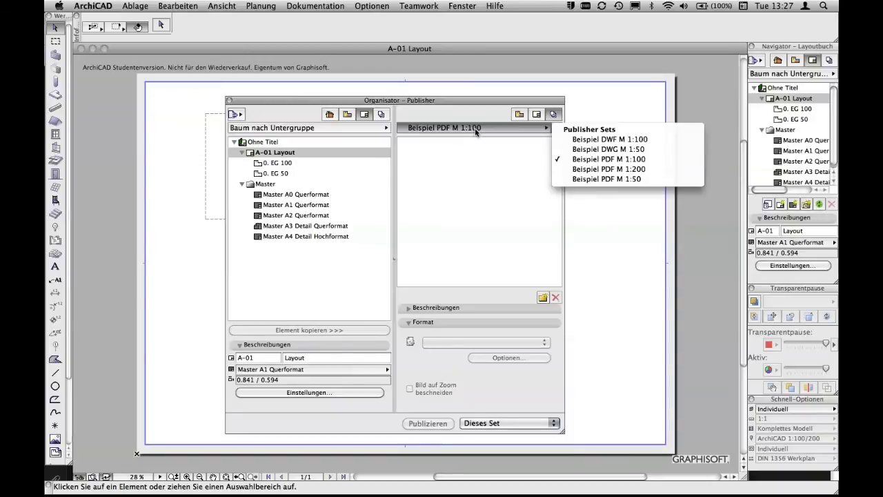
click(563, 133)
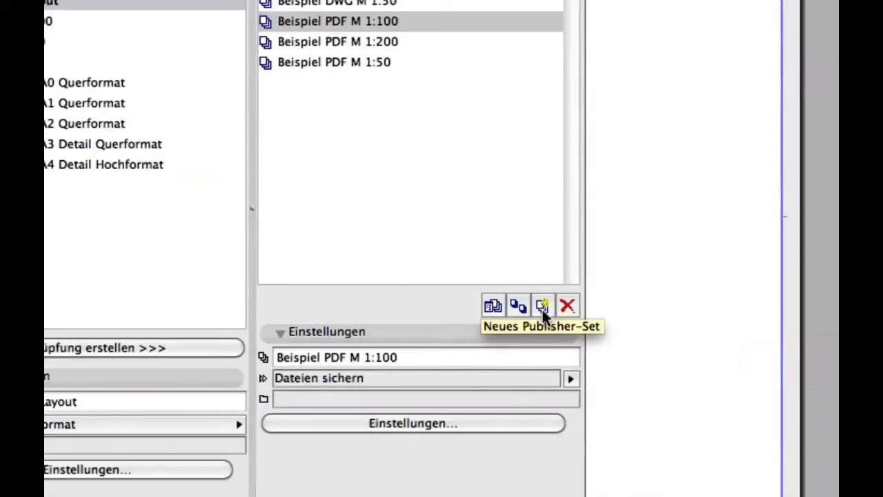
click(543, 309)
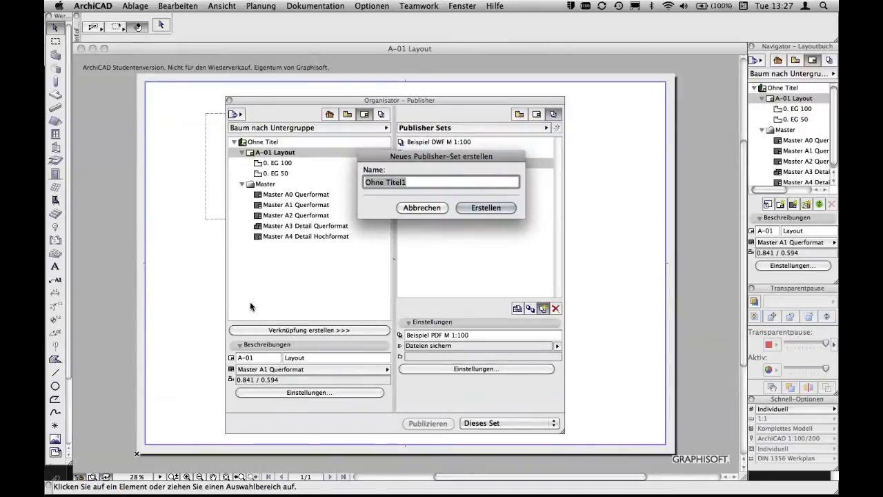
text(PDF)
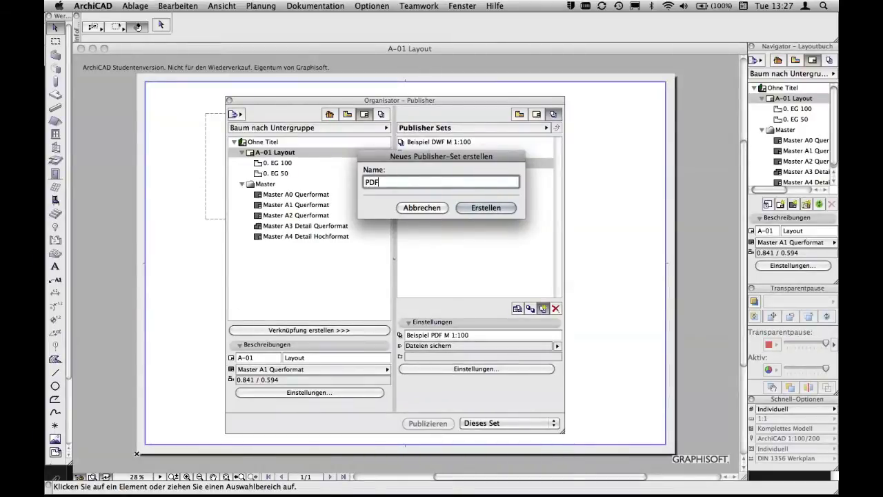
text(Reibur)
text(g)
key(shift+Left)
text(r)
click(485, 207)
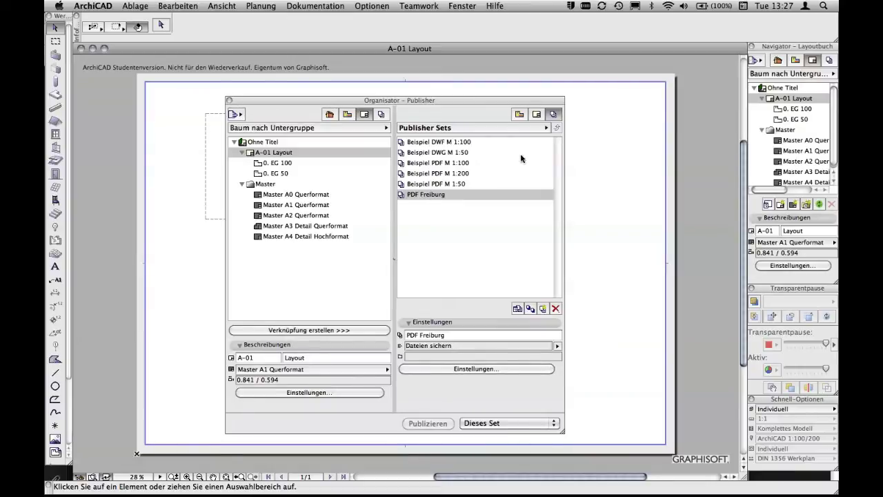
Step: Drag the A-01 Layout into the PDF Freiburg set and keep its output format as PDF
click(547, 128)
click(595, 189)
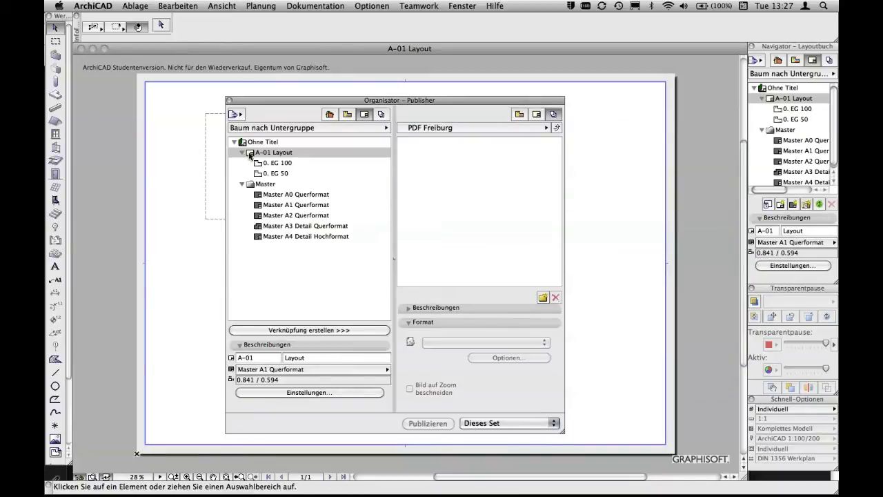
drag(248, 153, 431, 164)
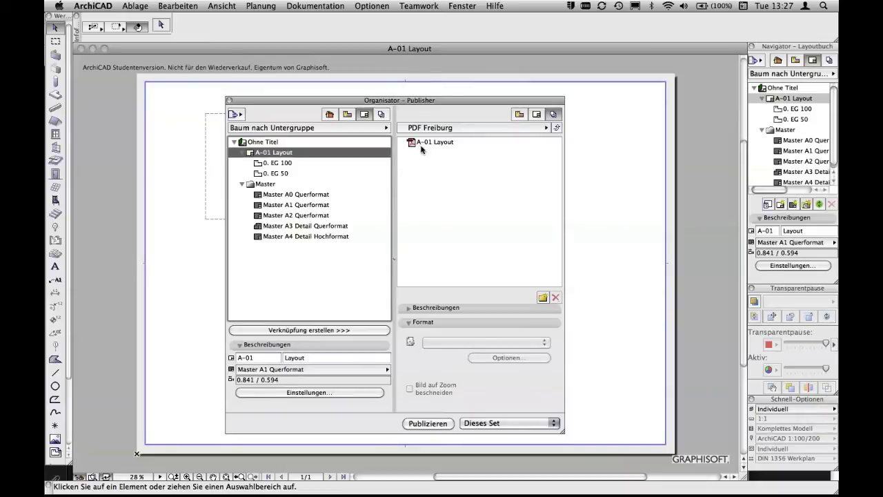
click(414, 143)
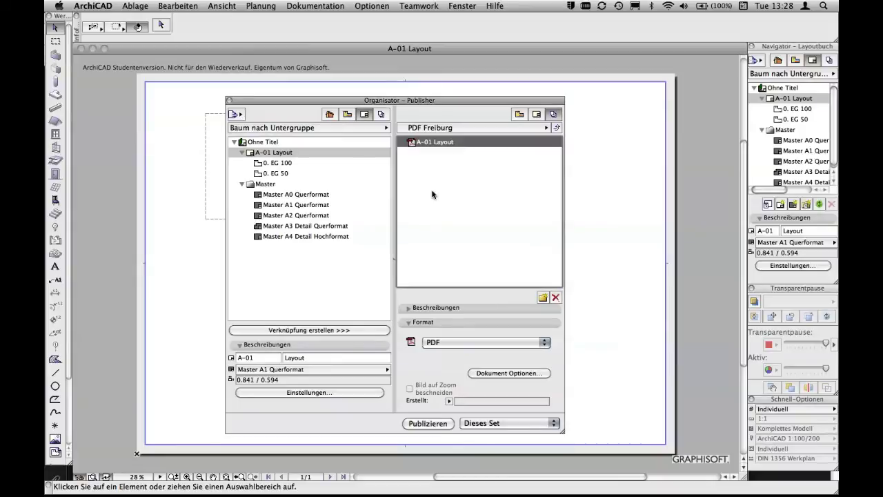
click(455, 341)
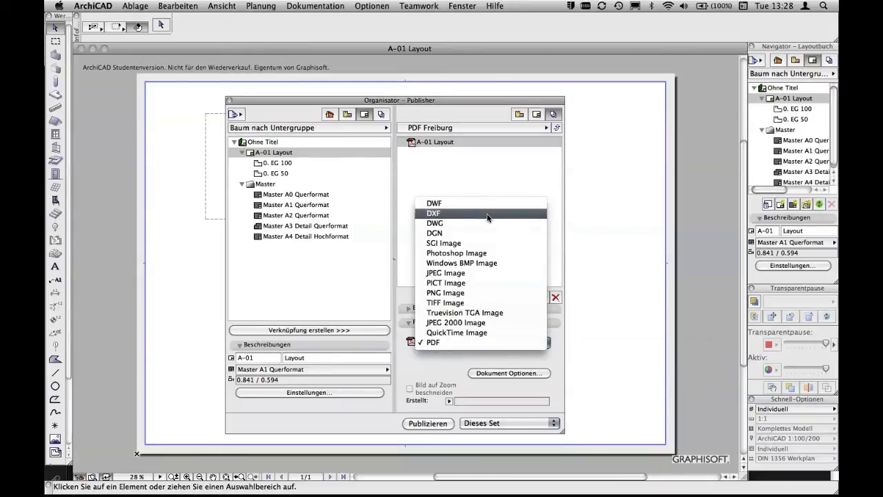
click(497, 189)
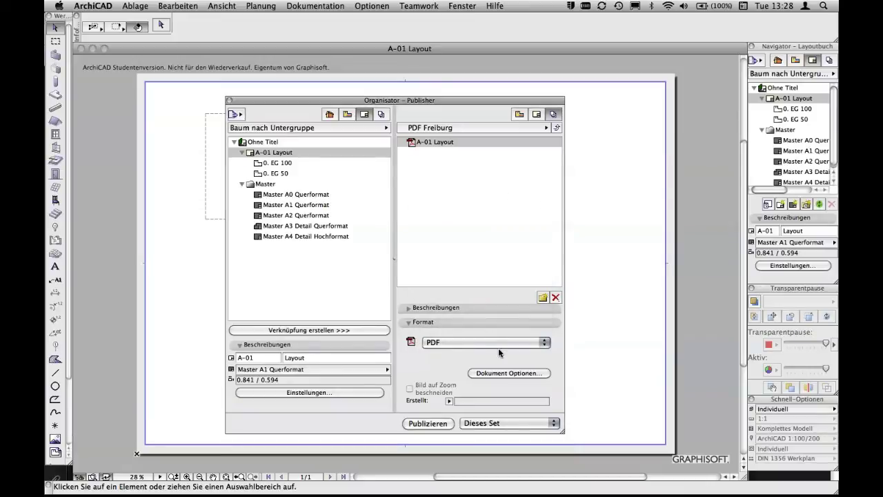
click(532, 373)
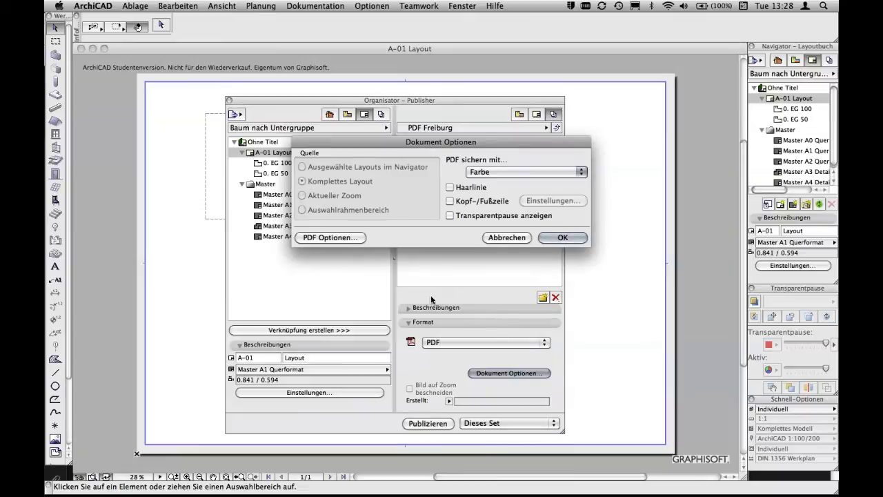
drag(424, 145, 411, 78)
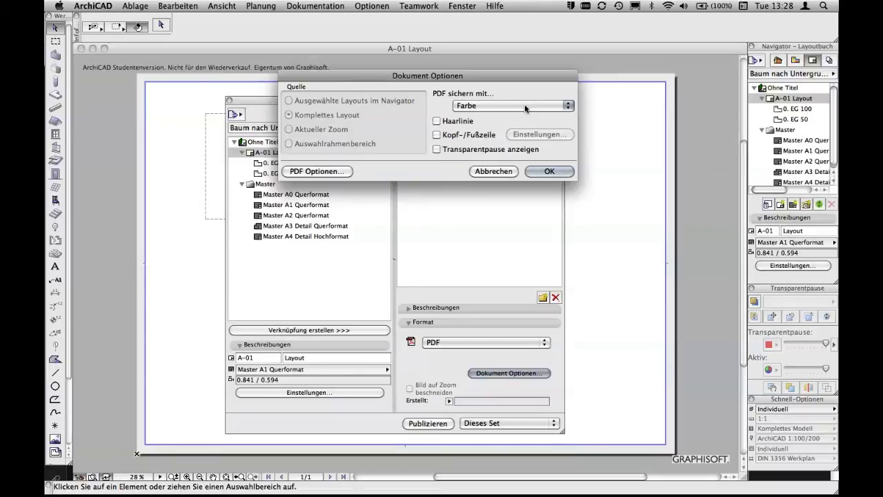
click(525, 106)
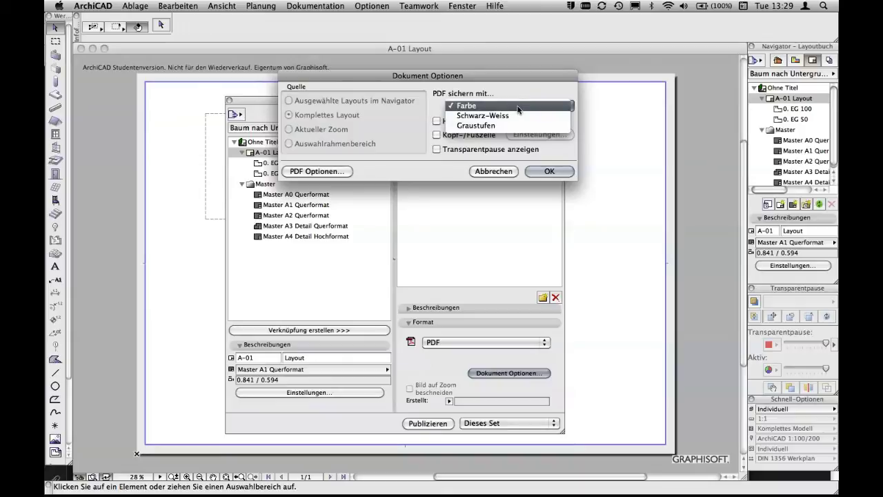
click(518, 107)
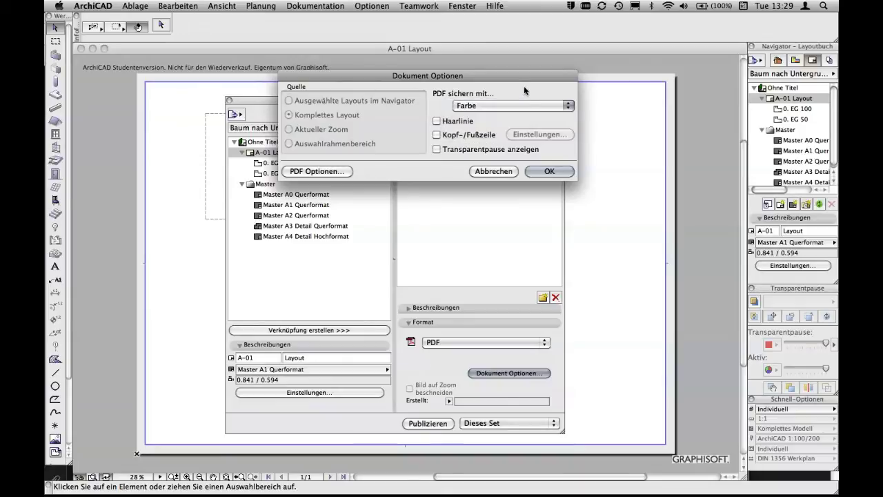
click(541, 171)
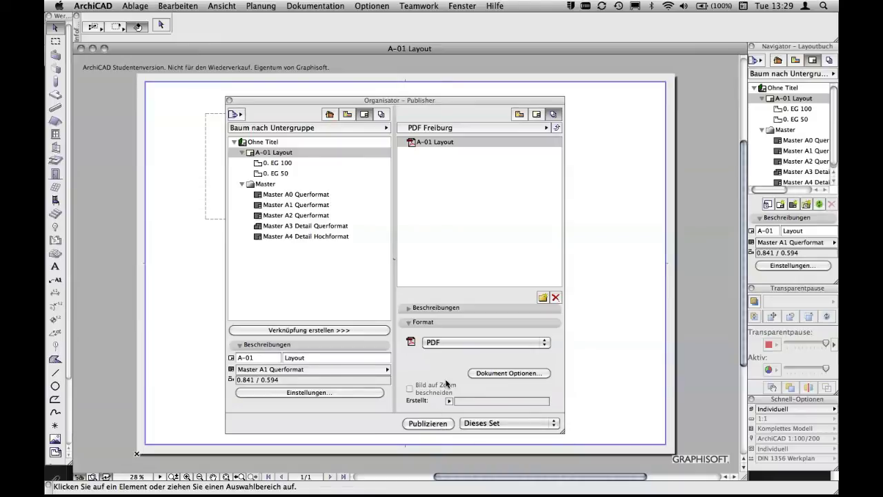
Step: Point PDF Freiburg's output to a new desktop folder 'PDF_Freiburg140910' and confirm the set settings
click(493, 129)
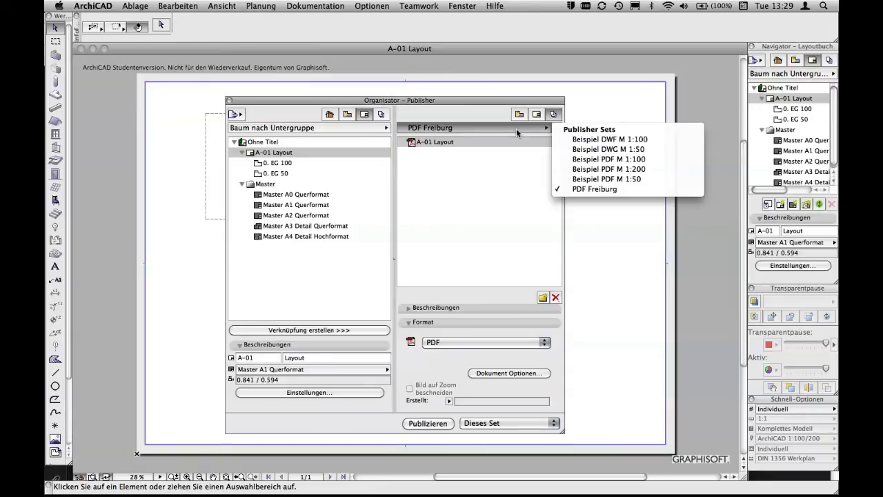
click(574, 130)
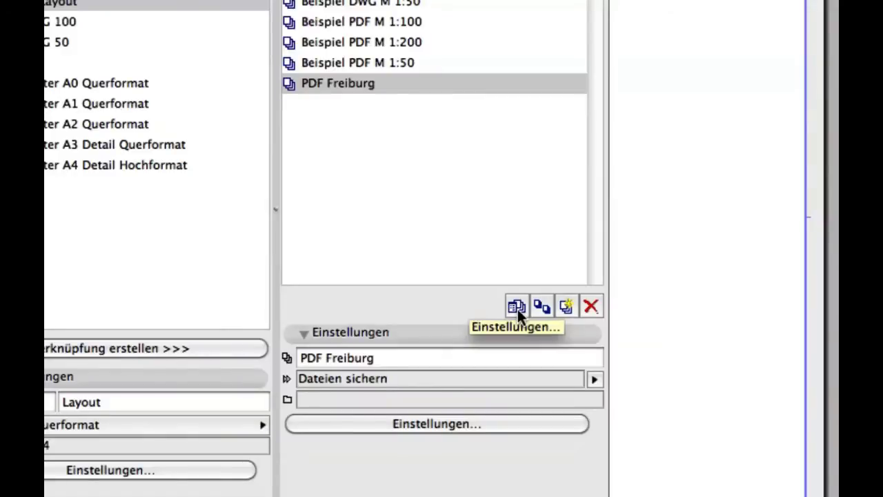
click(518, 309)
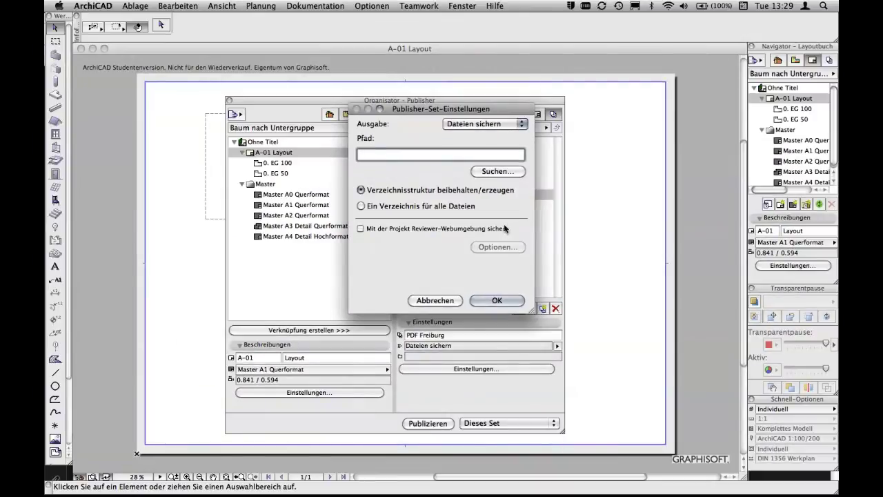
click(504, 176)
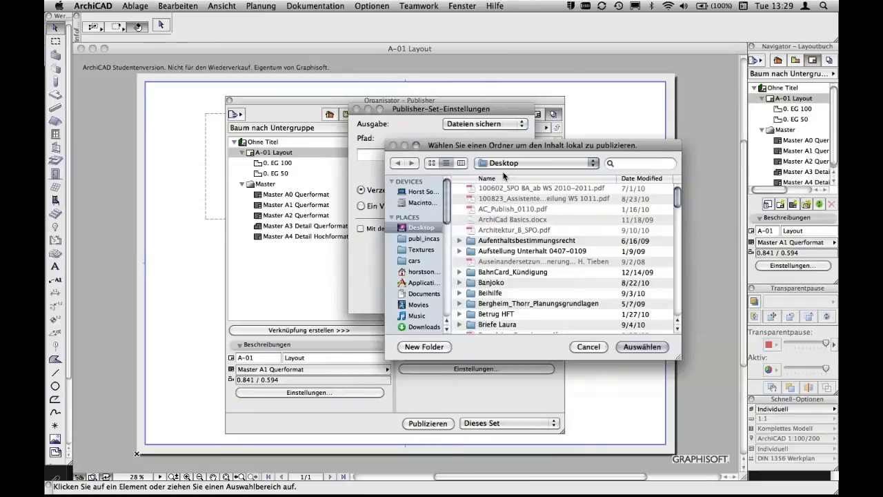
click(437, 345)
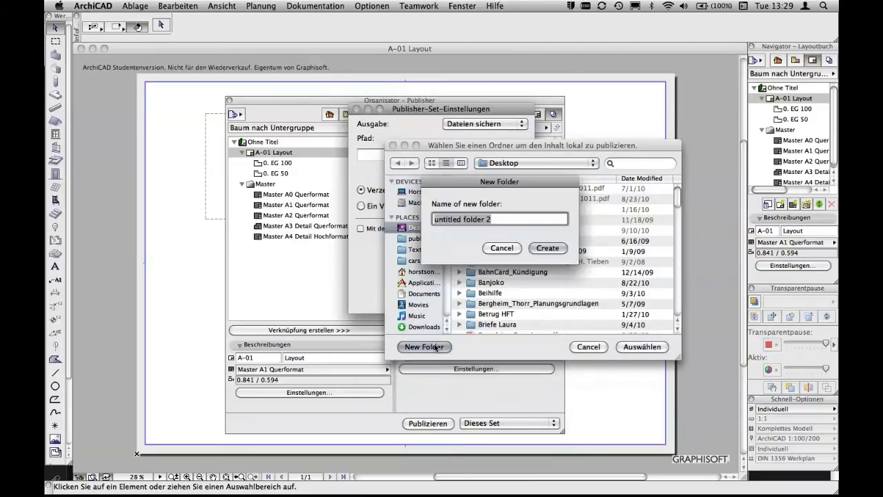
text(PDF)
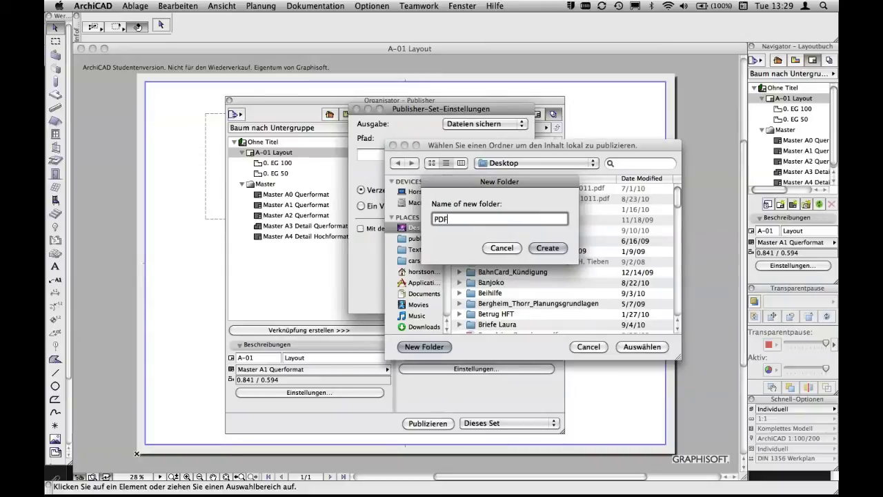
text(_Frei)
text(burg)
text(140910)
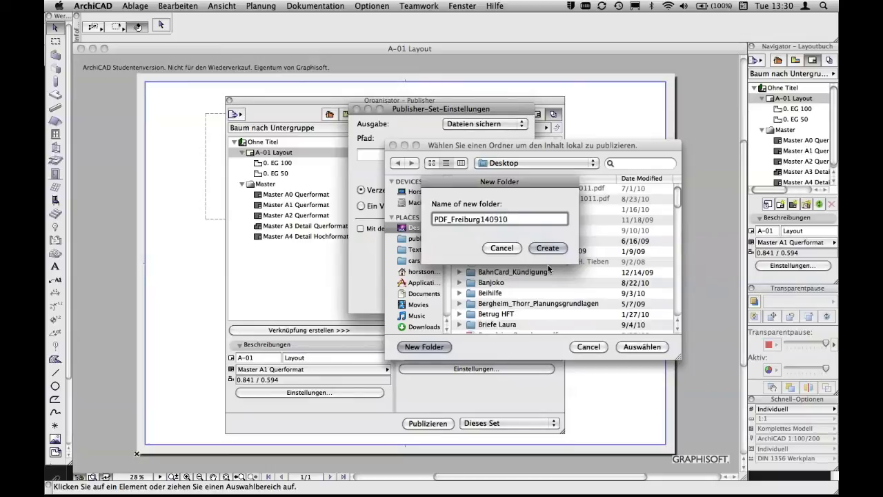
click(557, 249)
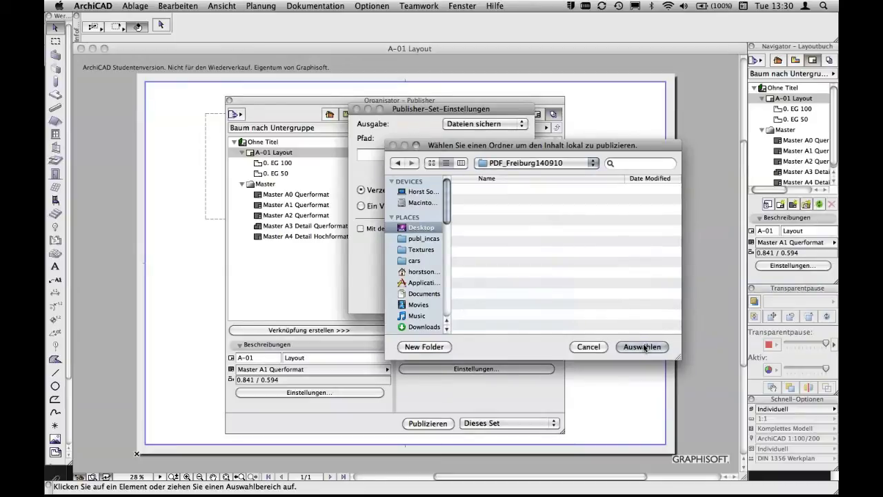
click(644, 347)
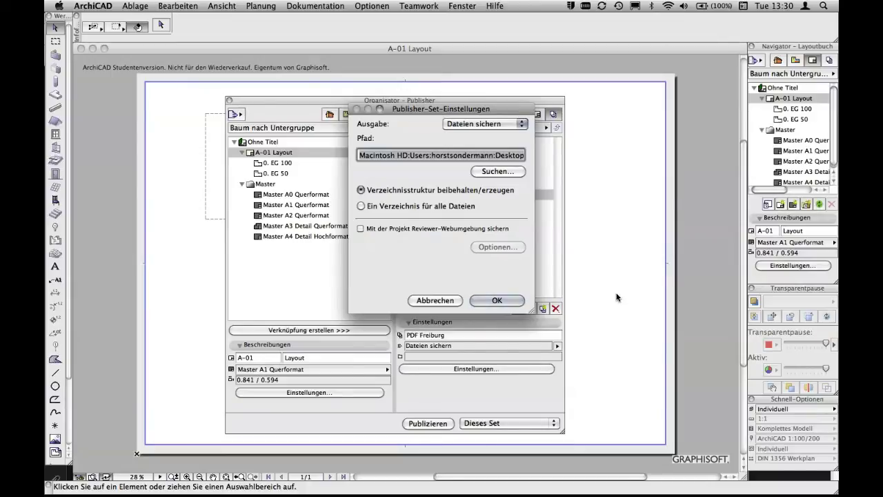
click(497, 302)
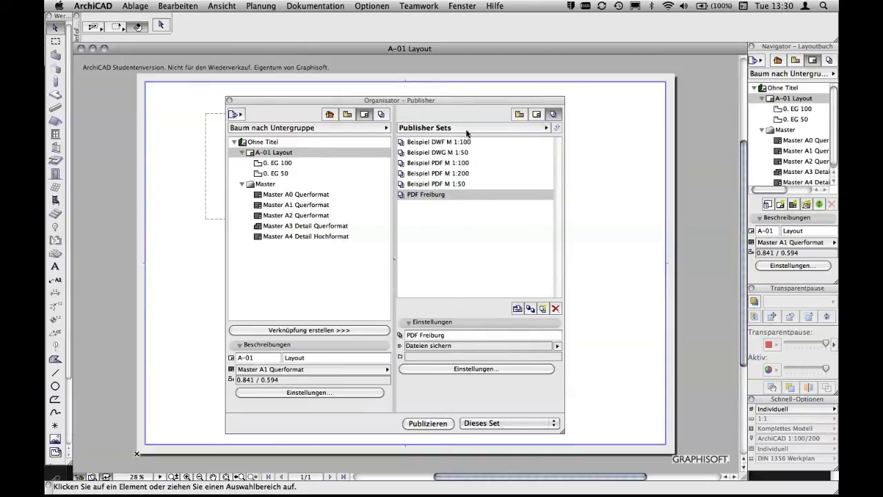
Step: Publish the A-01 Layout from the PDF Freiburg set using 'Dieses Set', then close the report
click(546, 127)
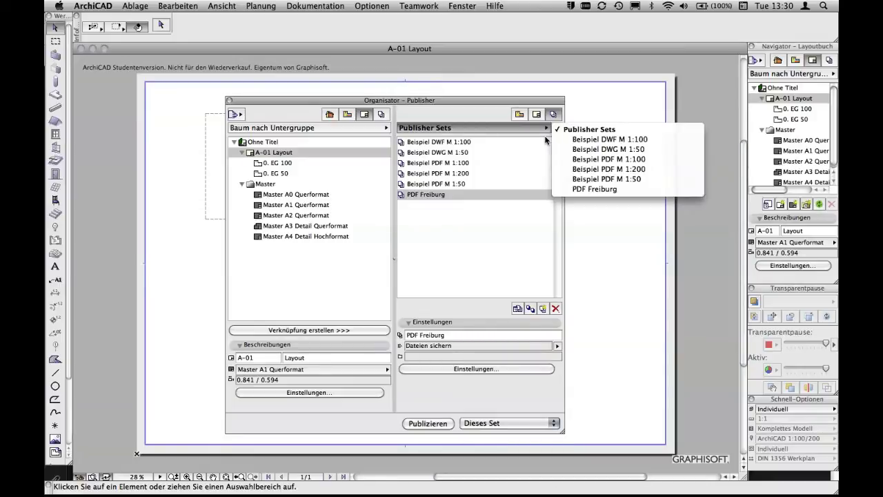
click(571, 189)
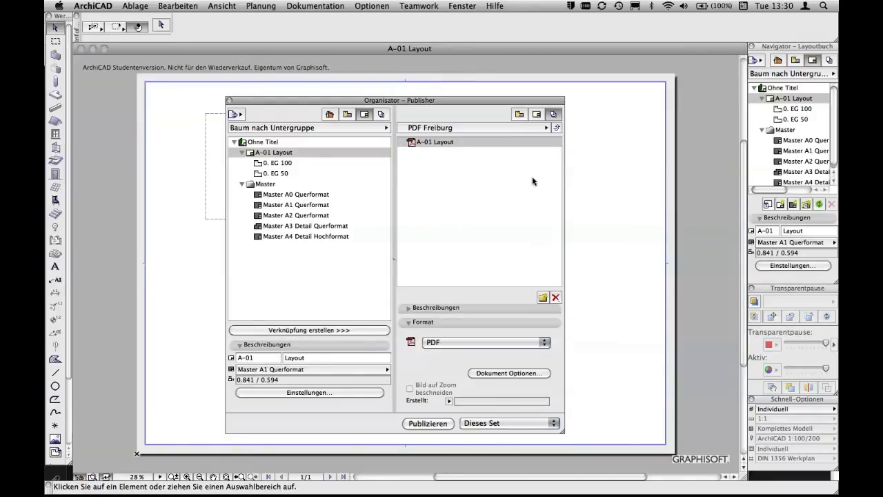
click(411, 142)
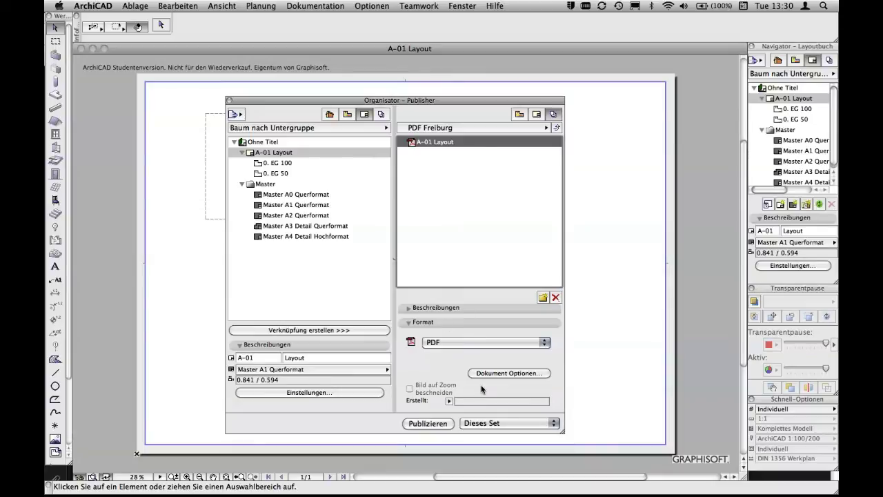
click(507, 423)
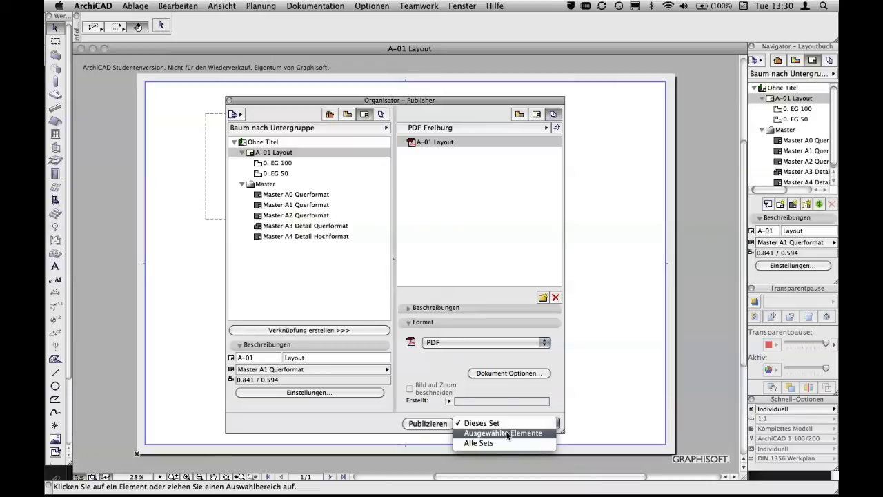
click(613, 300)
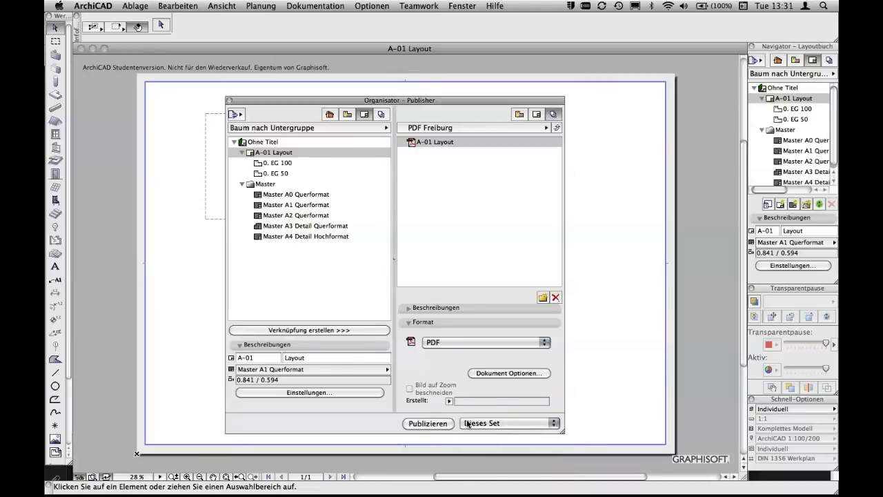
click(442, 423)
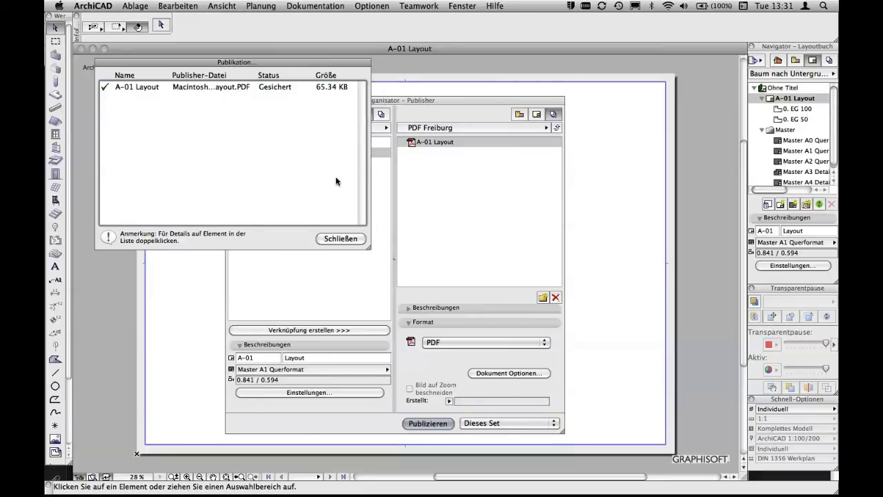
click(340, 240)
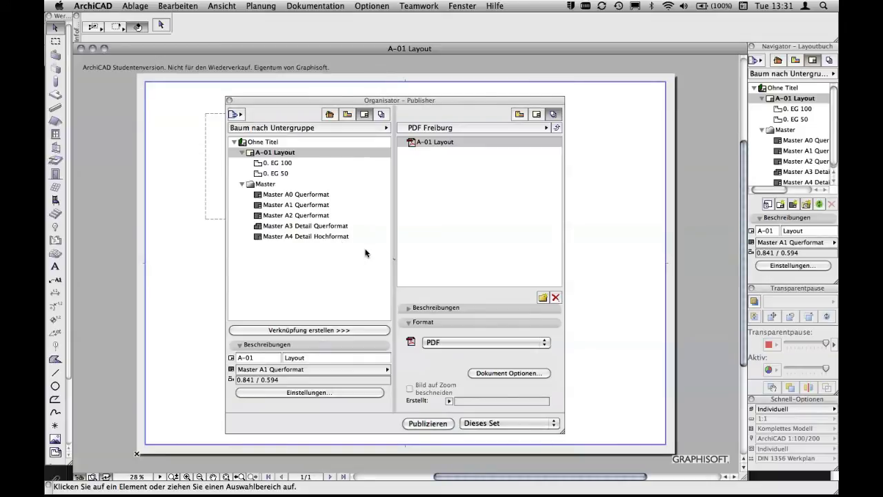
key(super+Tab)
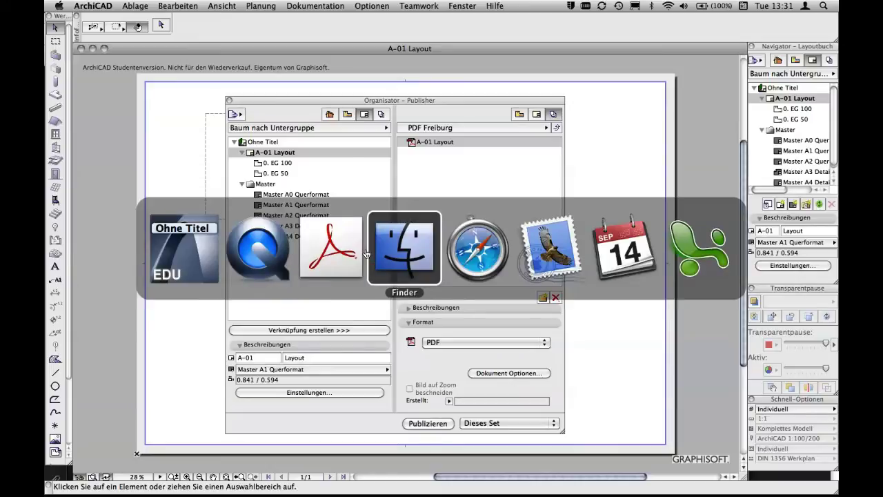
Step: In Acrobat, zoom into the upper drawing's wall corner, then fit the whole page
key(super+Tab)
key(super+Tab)
key(super+Tab)
key(super+Tab)
key(super+Tab)
key(super+Tab)
key(super+Tab)
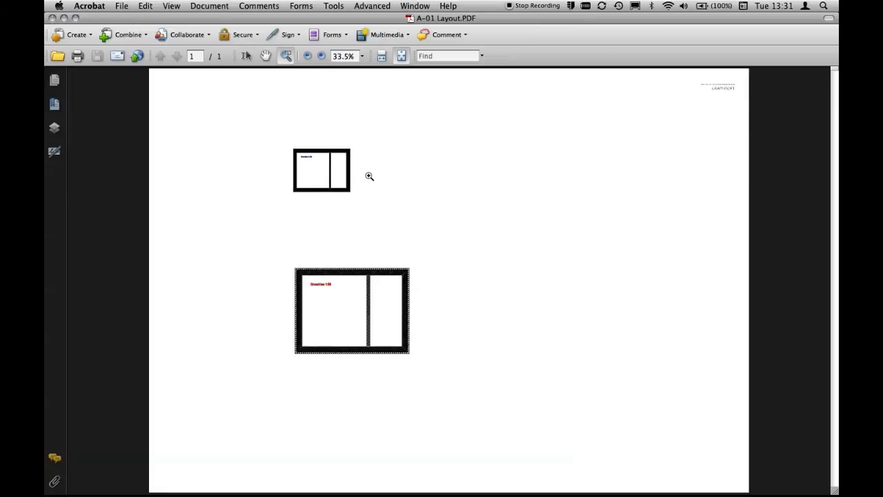
drag(287, 139, 355, 209)
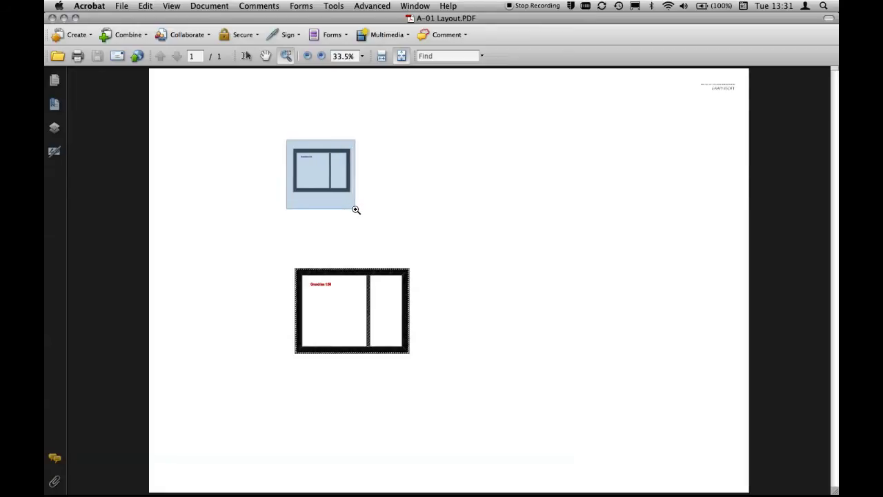
drag(266, 113, 334, 187)
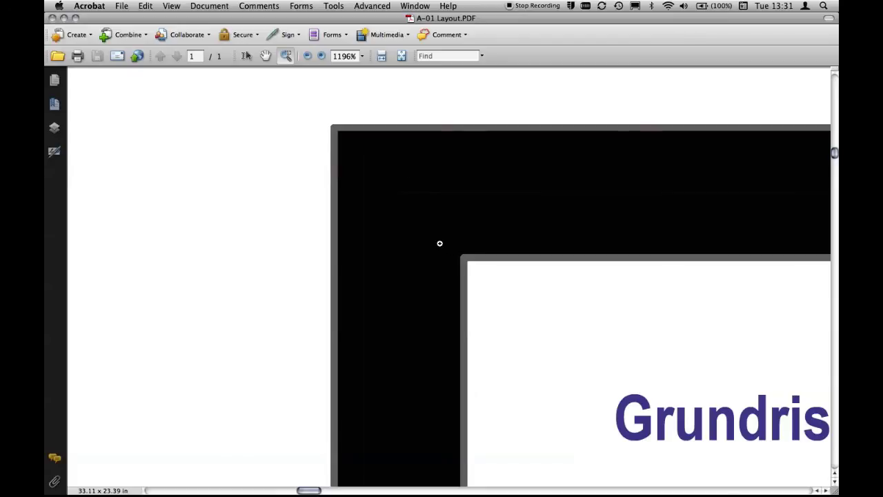
key(super+0)
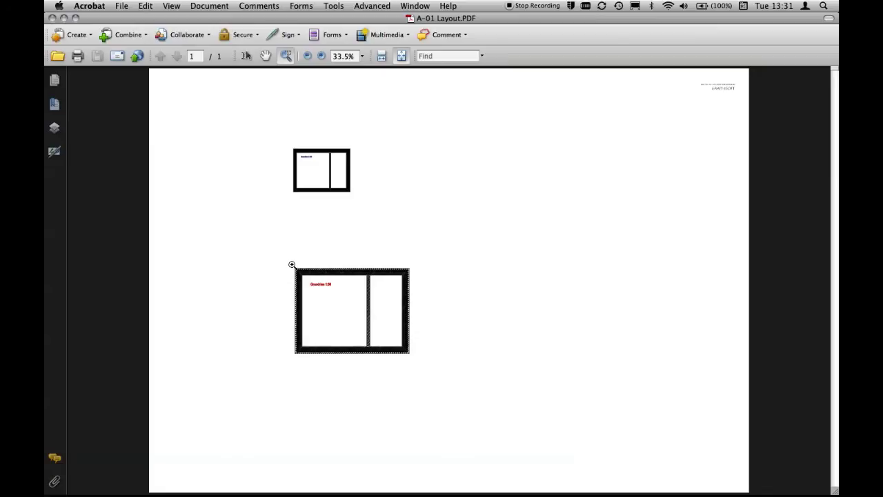
Step: Zoom into the lower drawing's wall hatching, fit the page again, and return to ArchiCAD
drag(292, 264, 318, 293)
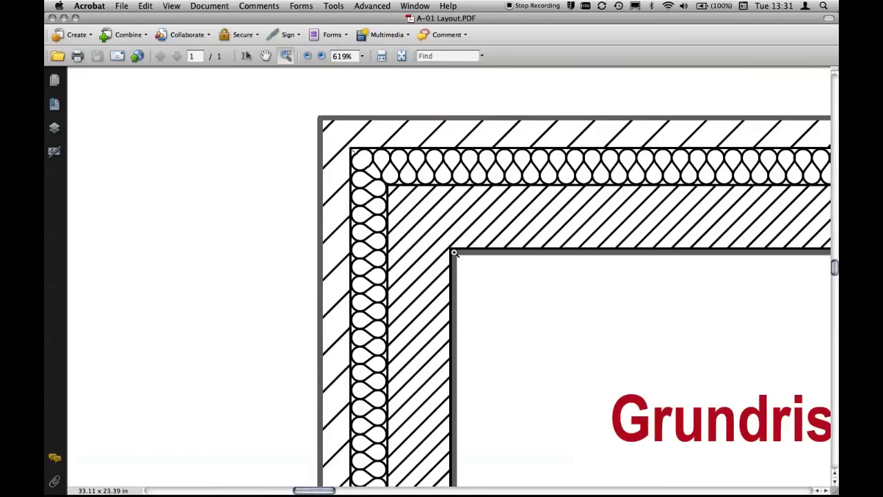
drag(439, 234, 523, 356)
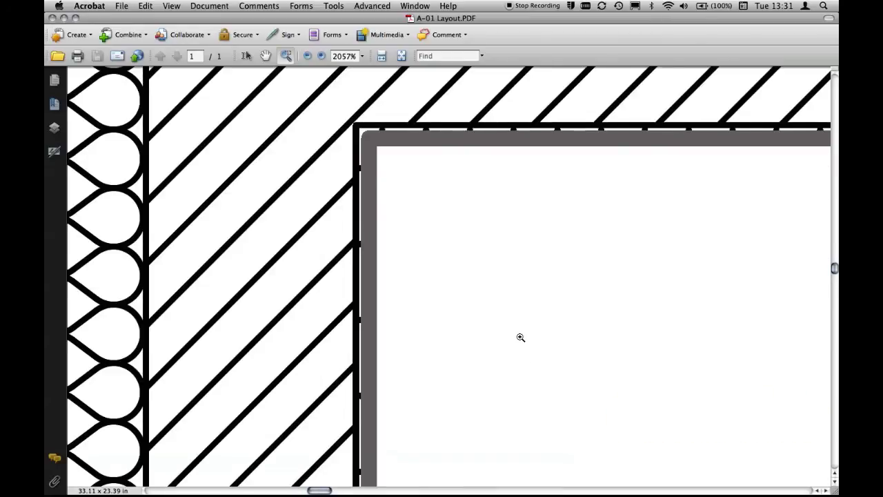
key(super+0)
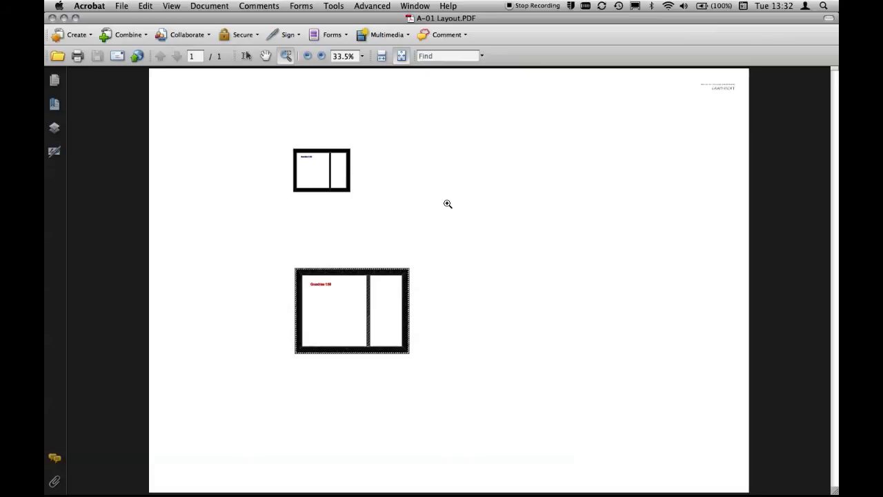
key(super+Tab)
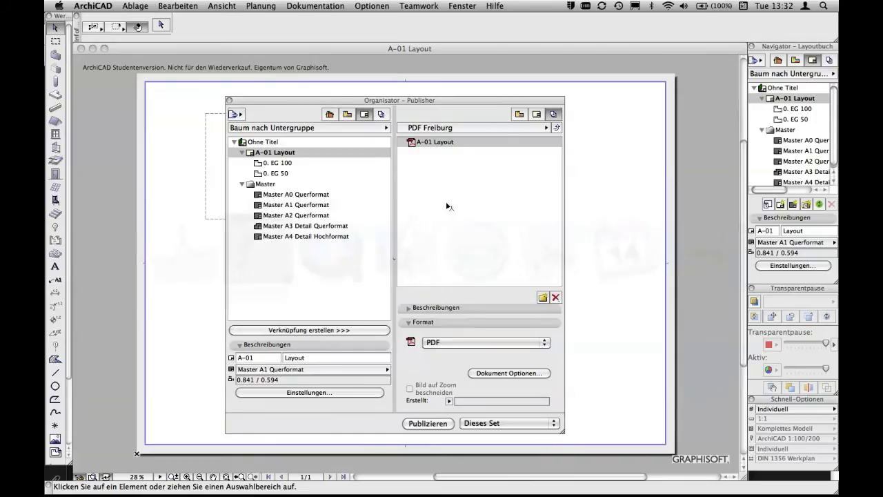
Step: Close the Organizer – Publisher window to reveal the A-01 Layout with its two drawings
click(230, 100)
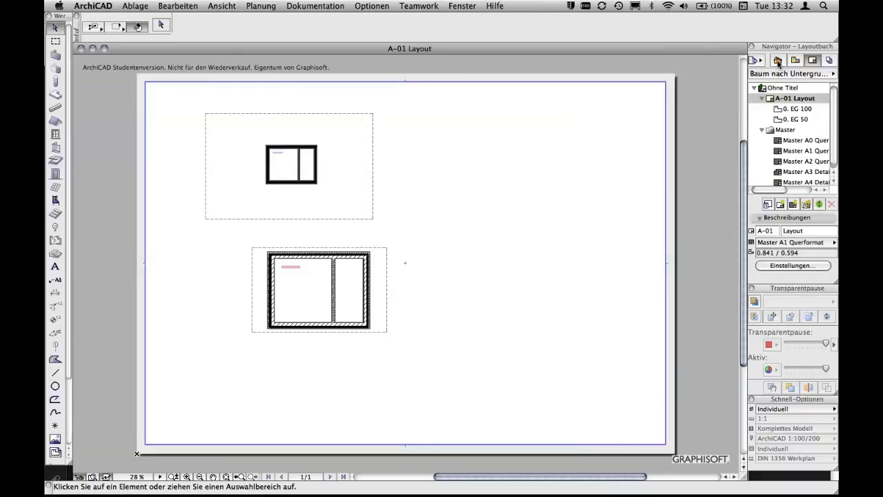